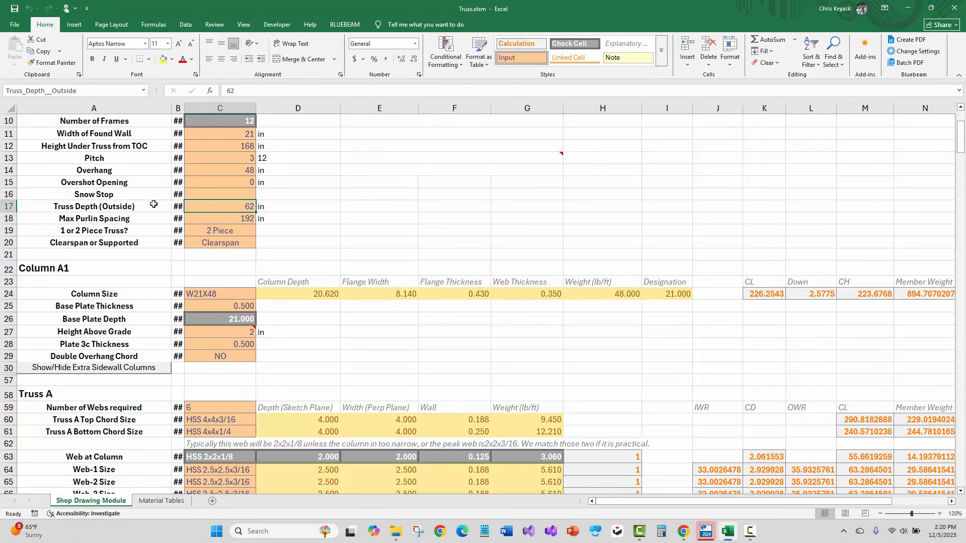
# Check the defined name of the Truss Depth (Outside) cell C17 in Truss.xlsm
pyautogui.click(61, 90)
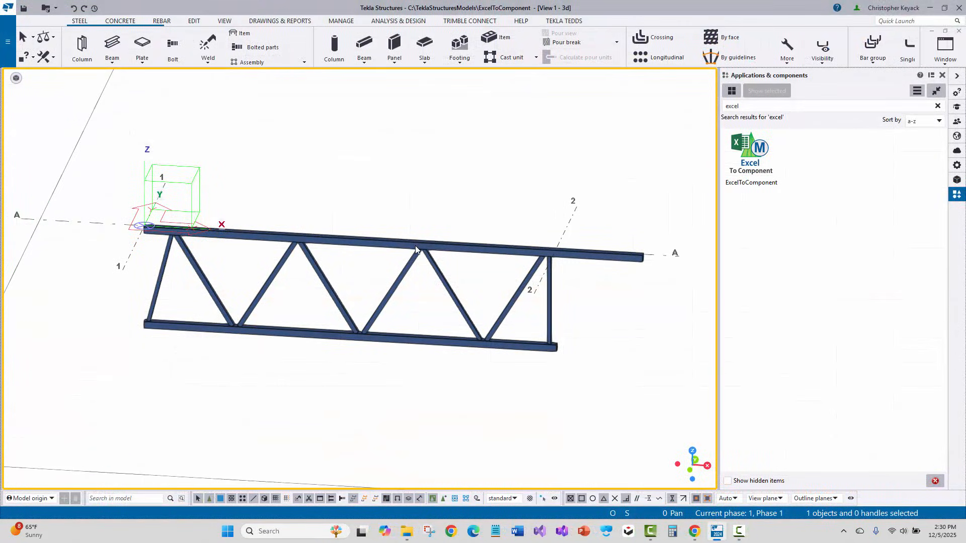
# Switch to Tekla Structures and review both parameter pages of the placed Truss-6 Webs component, closing its properties without changes
pyautogui.doubleClick(416, 249)
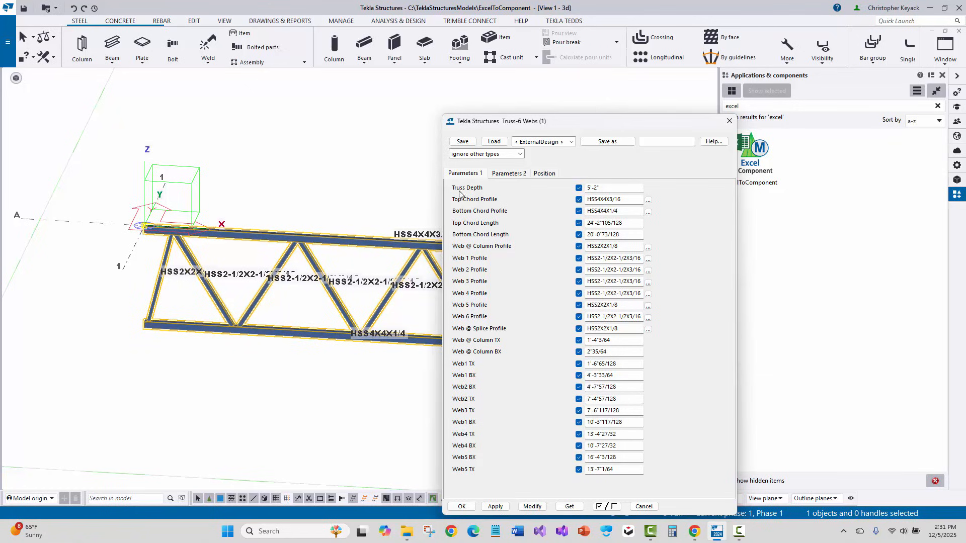
pyautogui.doubleClick(613, 189)
pyautogui.click(607, 190)
pyautogui.click(510, 174)
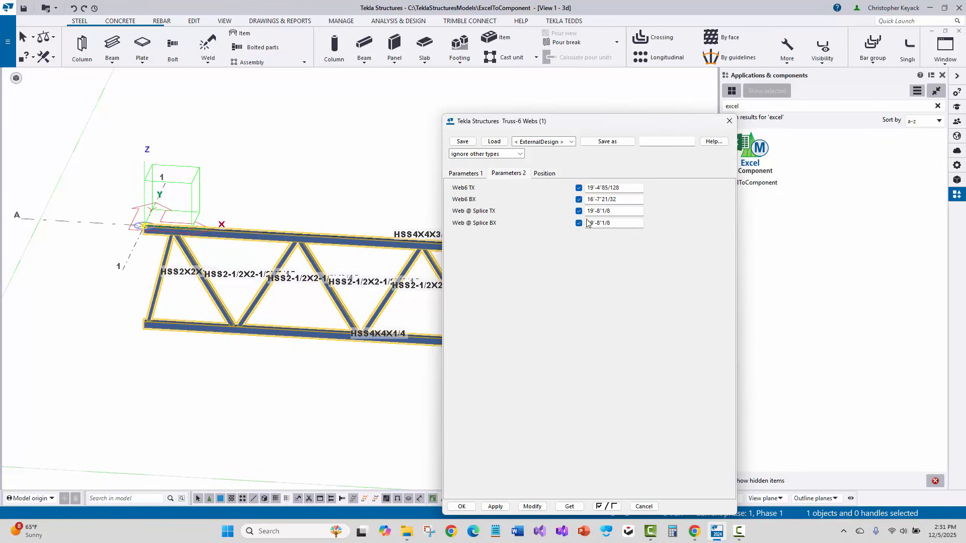
pyautogui.click(473, 174)
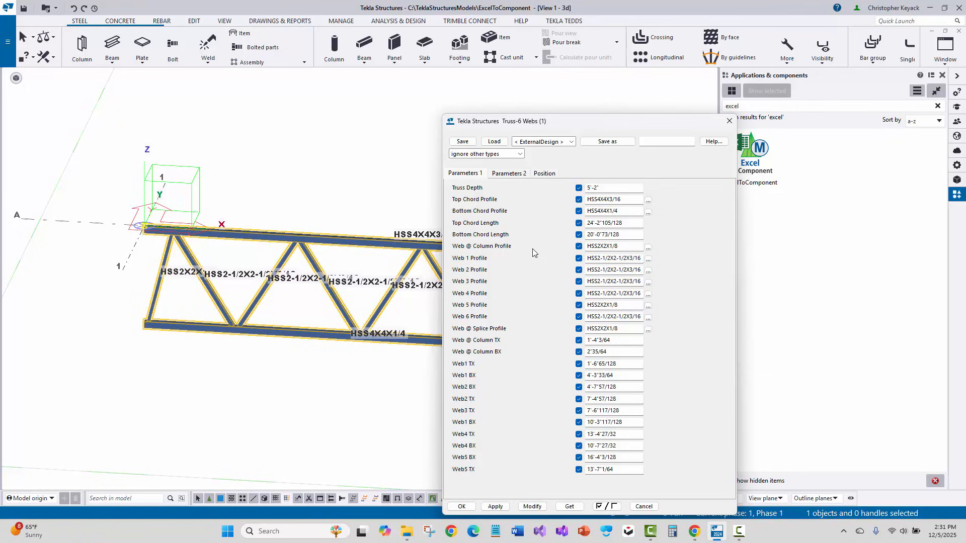
pyautogui.click(730, 121)
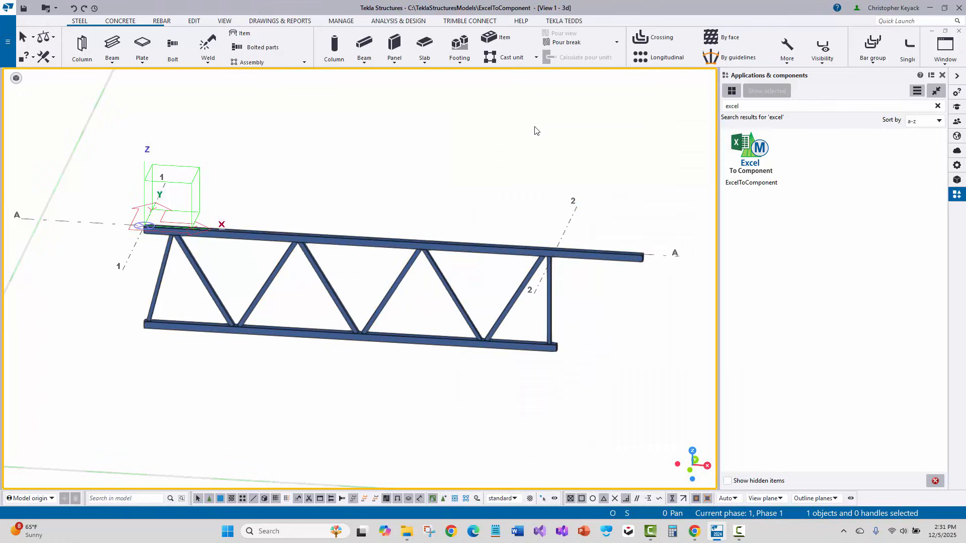
# Open the truss in the custom component editor and review the TDO and TCP names in its enlarged variables list
pyautogui.click(468, 251)
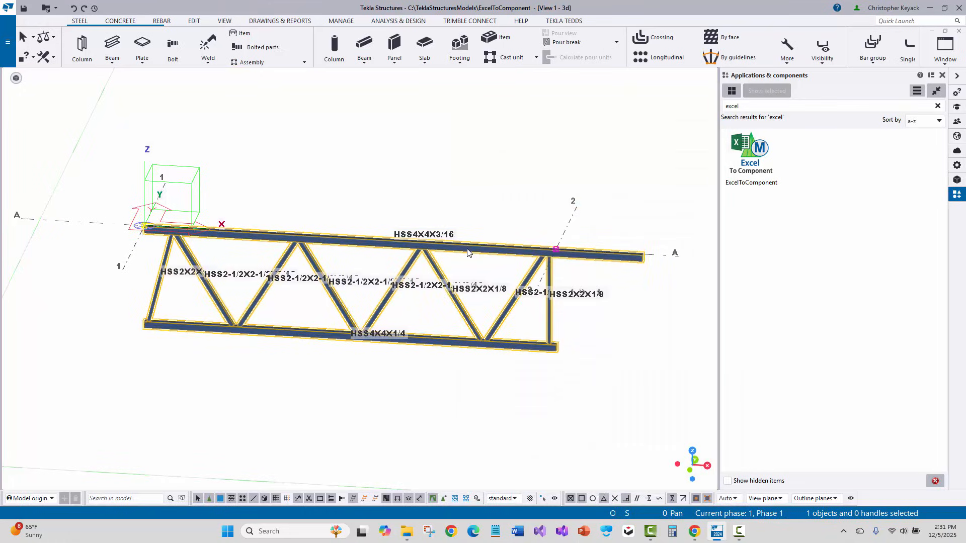
pyautogui.rightClick(467, 252)
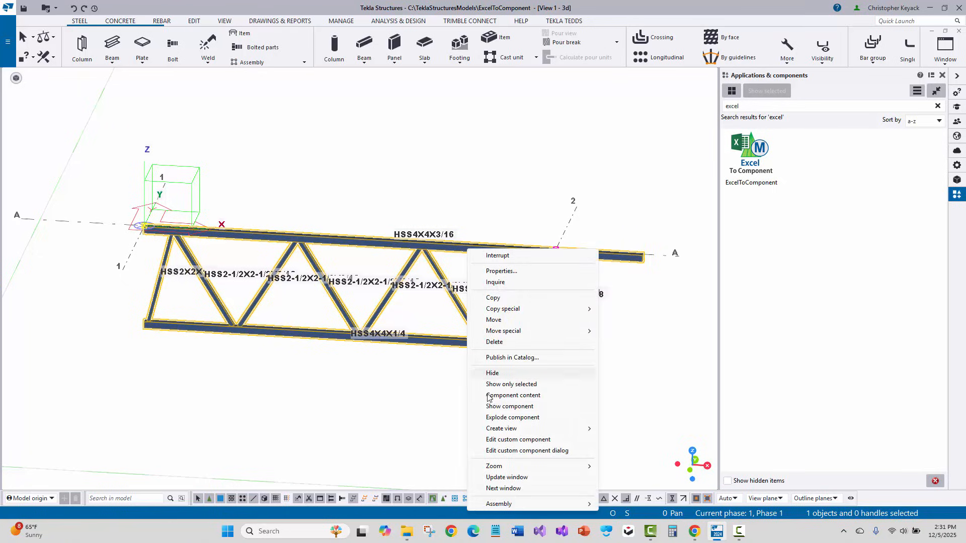
pyautogui.click(503, 440)
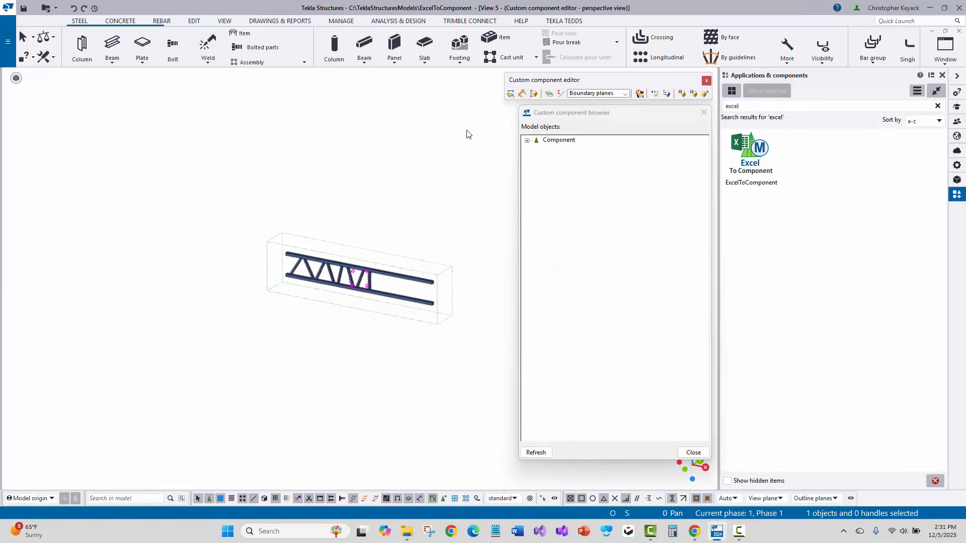
pyautogui.click(654, 94)
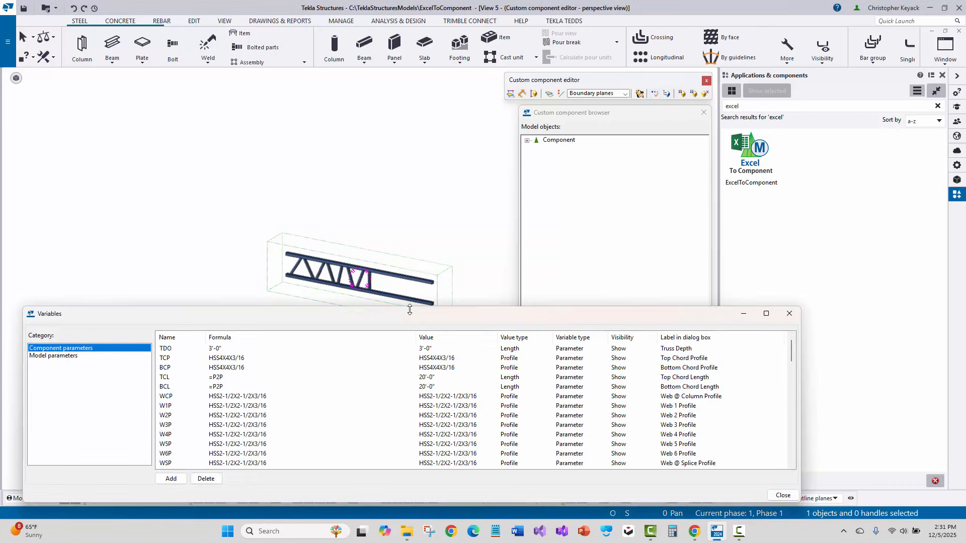
pyautogui.moveTo(410, 309); pyautogui.dragTo(417, 164)
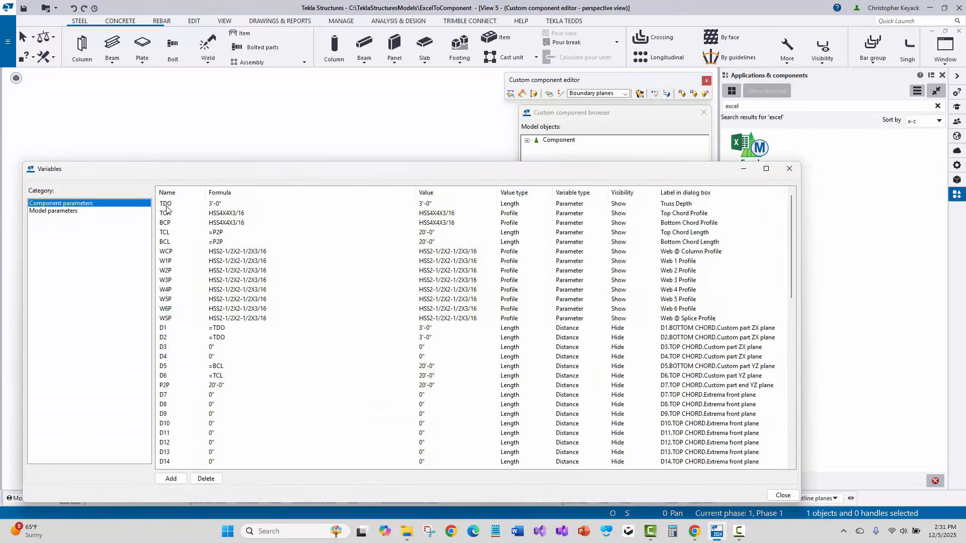
pyautogui.doubleClick(176, 204)
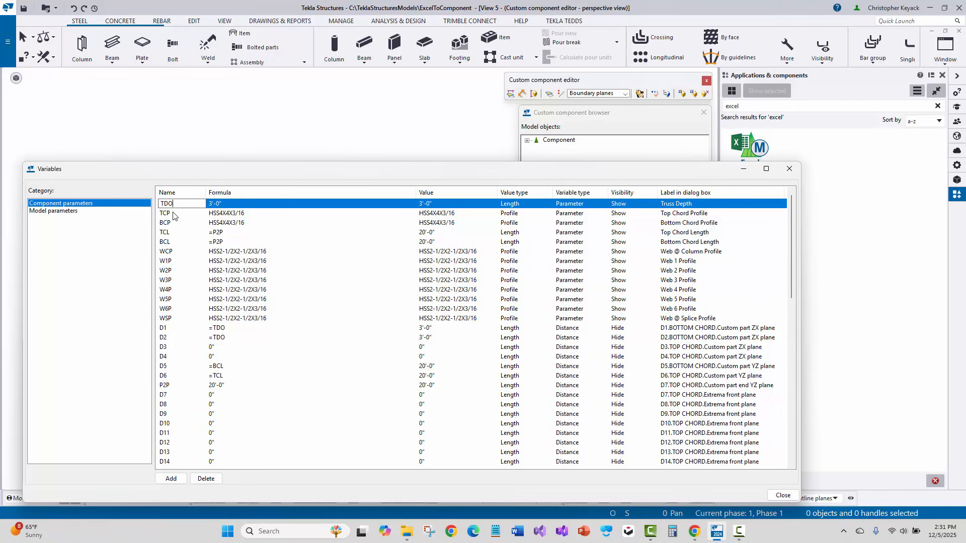
pyautogui.click(169, 213)
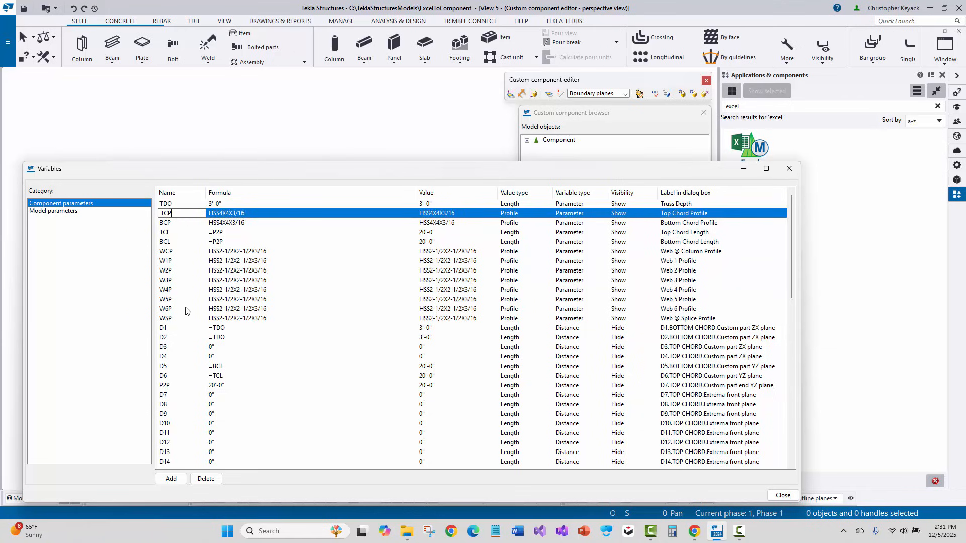
# Inspect the top chord's general properties in the custom component browser to see which variable drives its profile
pyautogui.moveTo(231, 173); pyautogui.dragTo(270, 380)
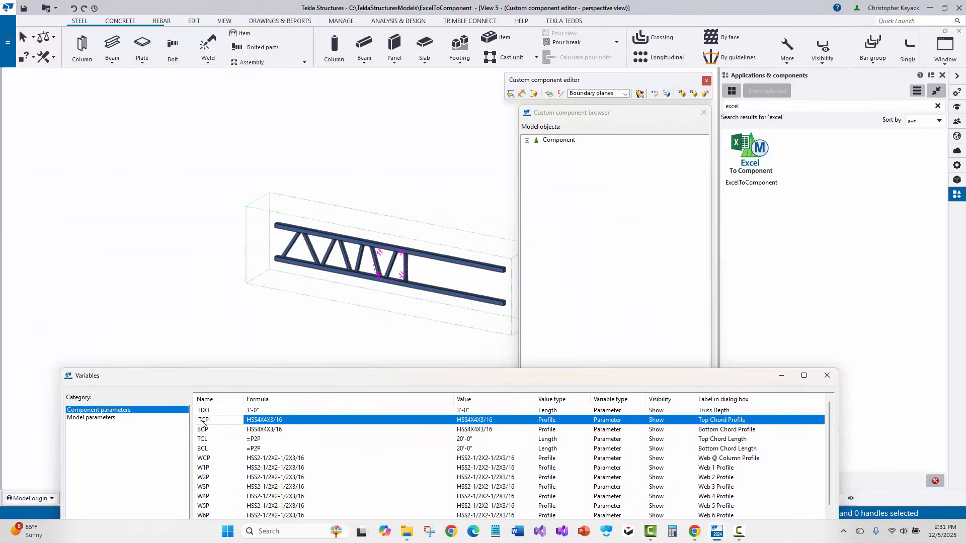
pyautogui.scroll(3, 344, 247)
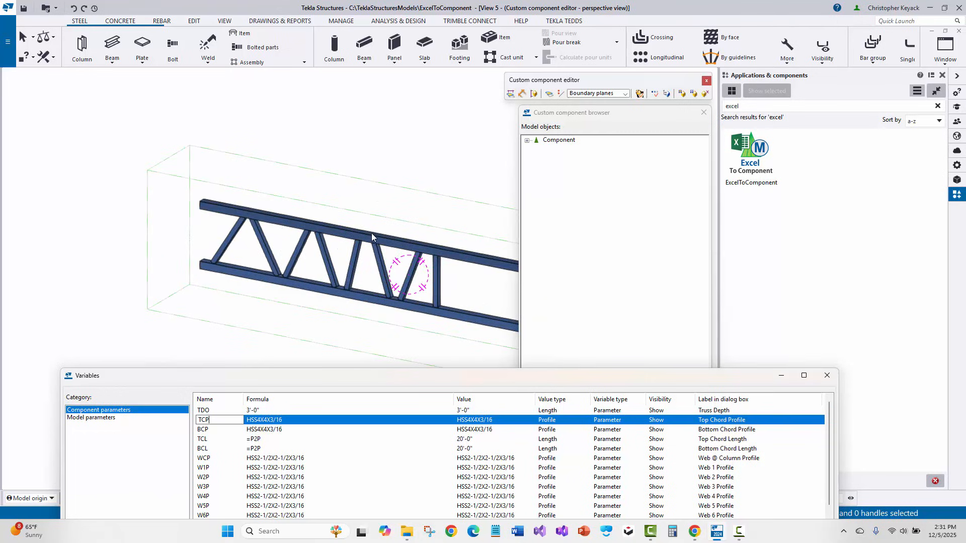
pyautogui.click(371, 233)
pyautogui.click(546, 195)
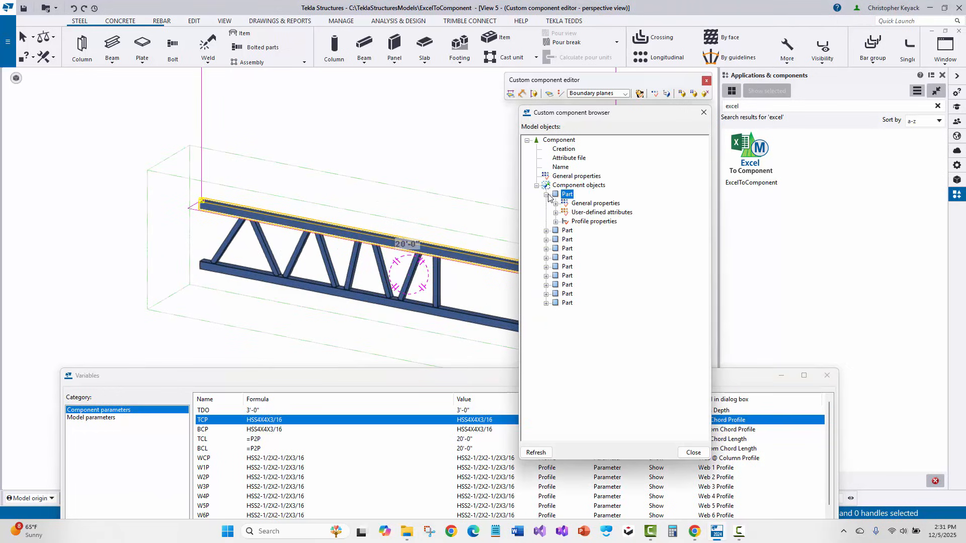
pyautogui.click(555, 204)
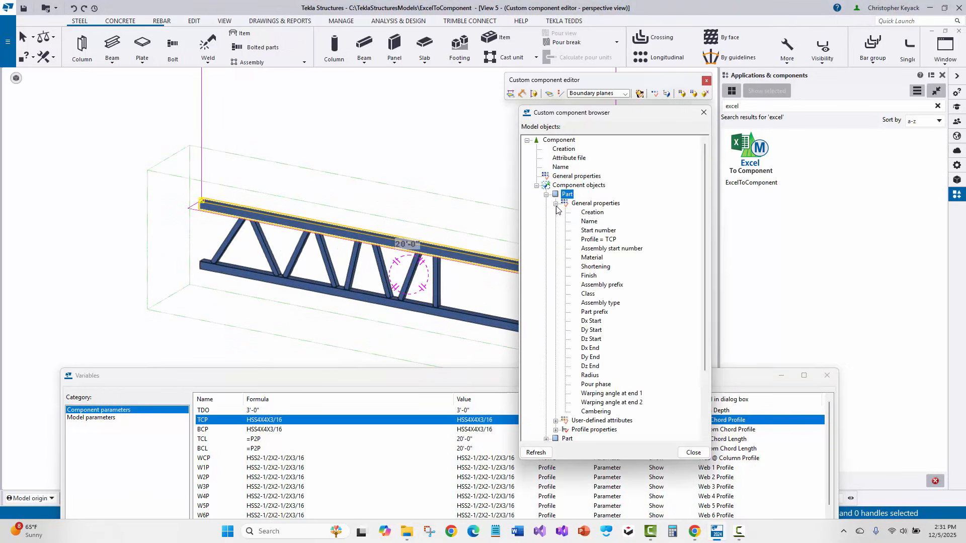
pyautogui.click(595, 240)
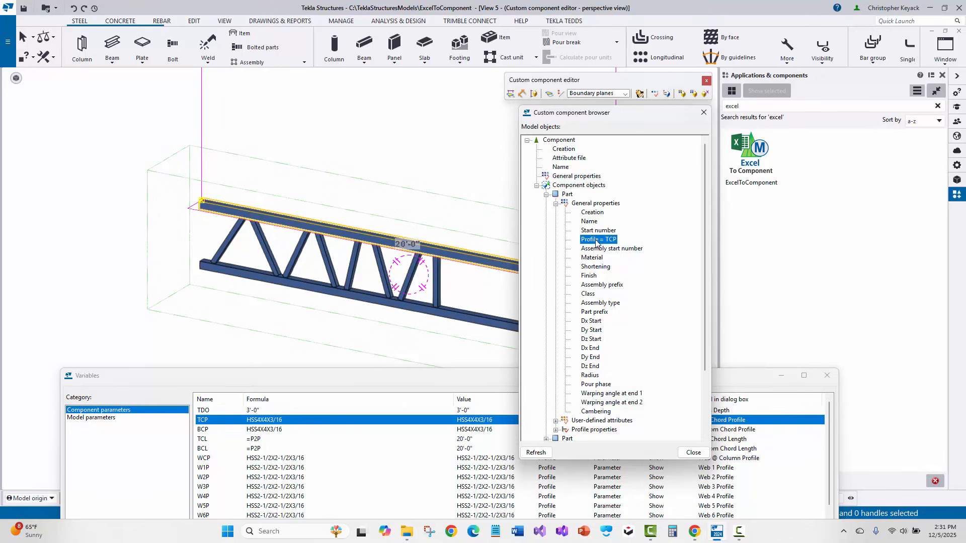
pyautogui.rightClick(596, 242)
pyautogui.click(624, 247)
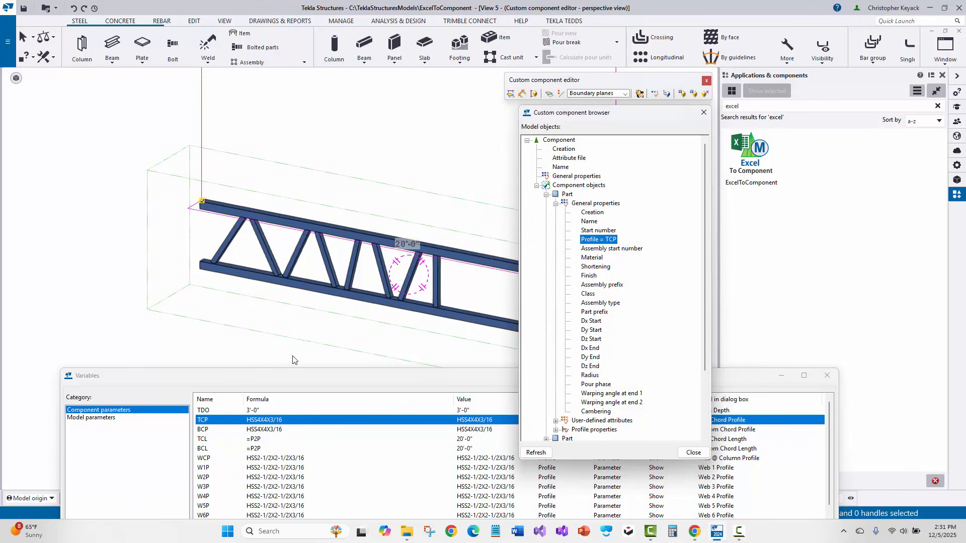
pyautogui.moveTo(273, 382); pyautogui.dragTo(247, 348)
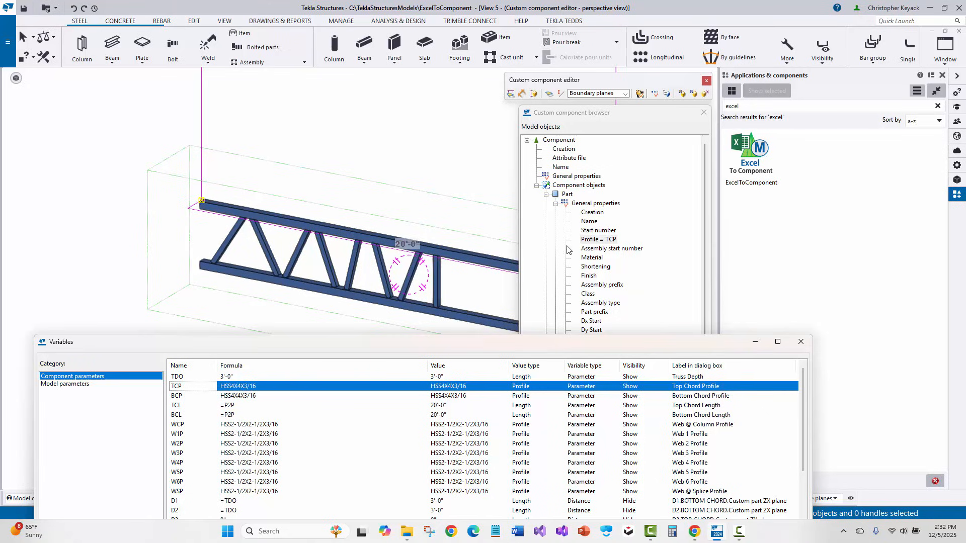
pyautogui.click(591, 243)
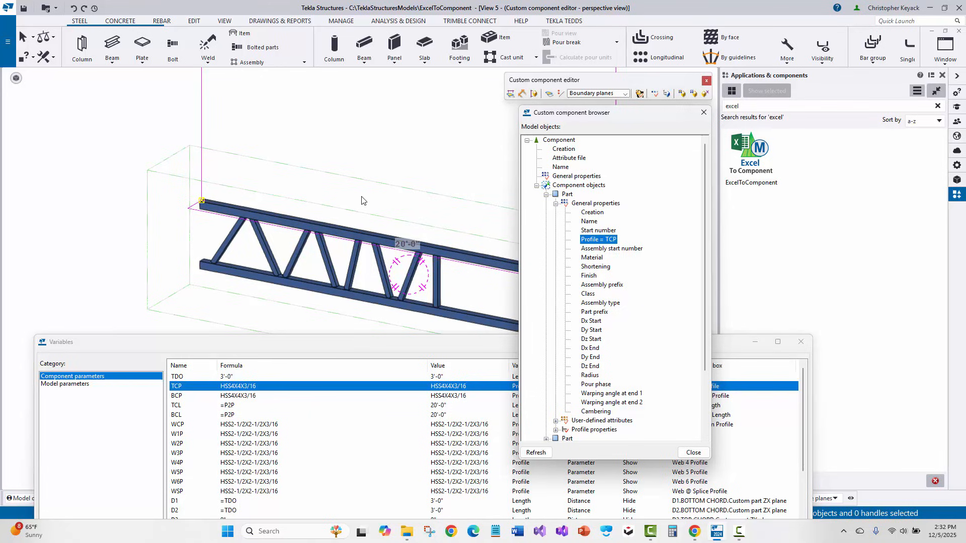
# Inspect the top distance of the first web at the column and review the WCTX and WCBX entries among the variables
pyautogui.click(236, 237)
pyautogui.scroll(3, 236, 237)
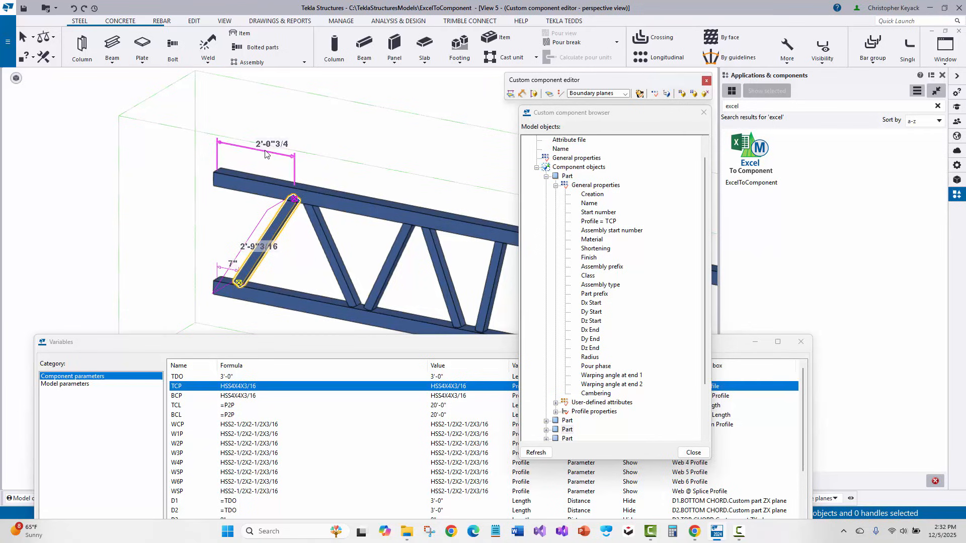
pyautogui.click(265, 153)
pyautogui.moveTo(248, 342); pyautogui.dragTo(227, 188)
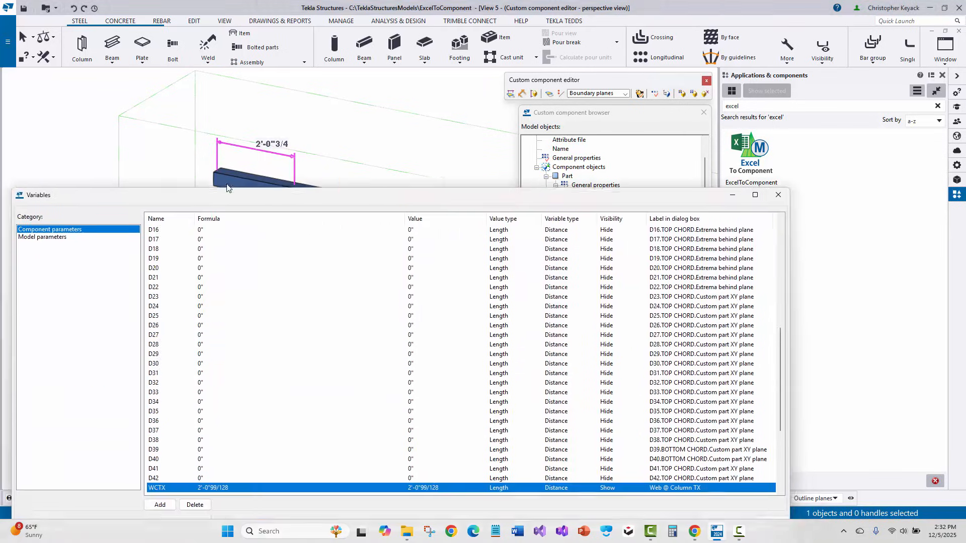
pyautogui.scroll(-3, 269, 366)
pyautogui.click(159, 387)
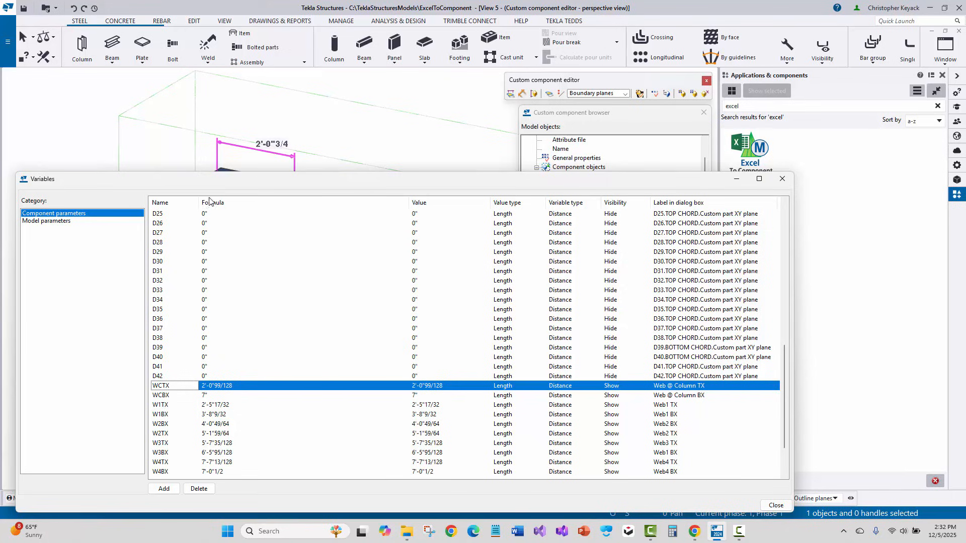
pyautogui.click(225, 396)
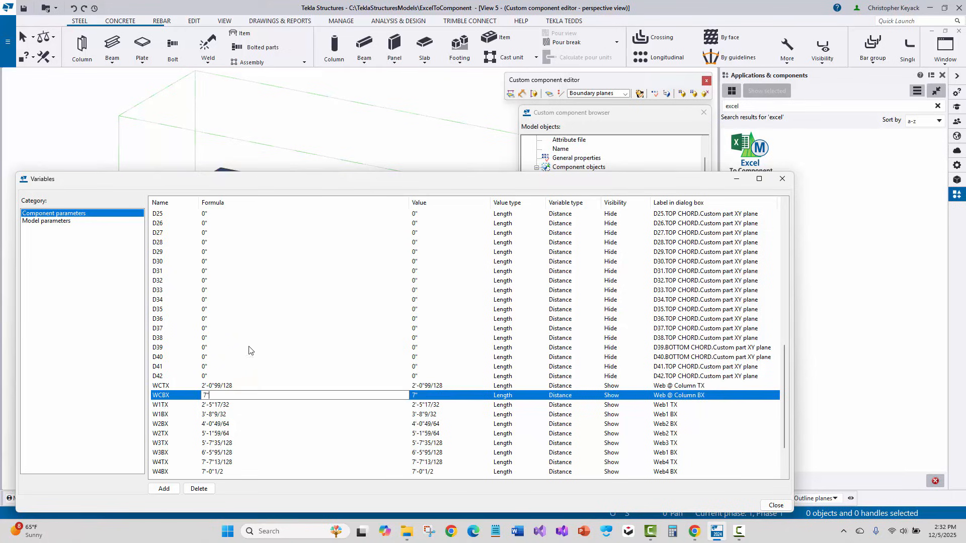
# Close the custom component editor without saving changes to Truss-6 Webs
pyautogui.moveTo(272, 181); pyautogui.dragTo(283, 396)
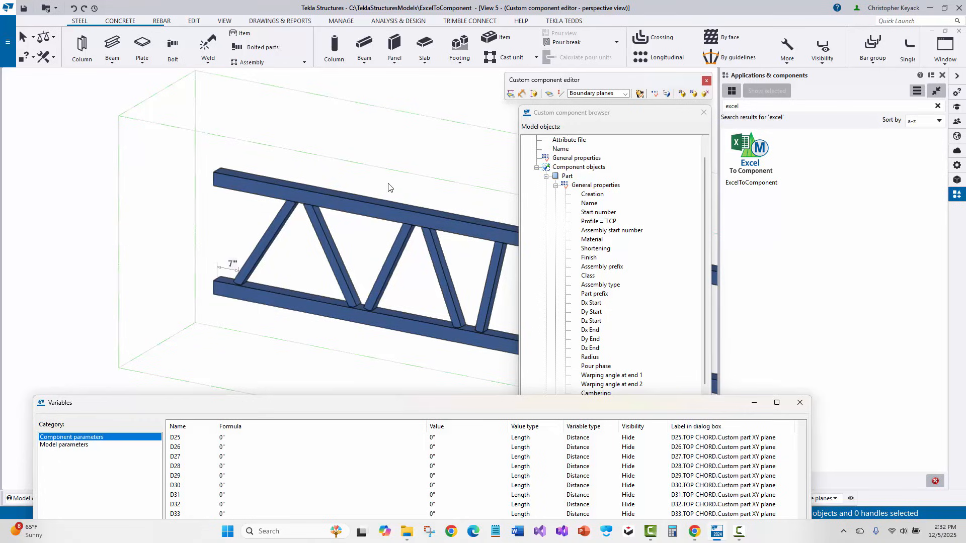
pyautogui.click(705, 94)
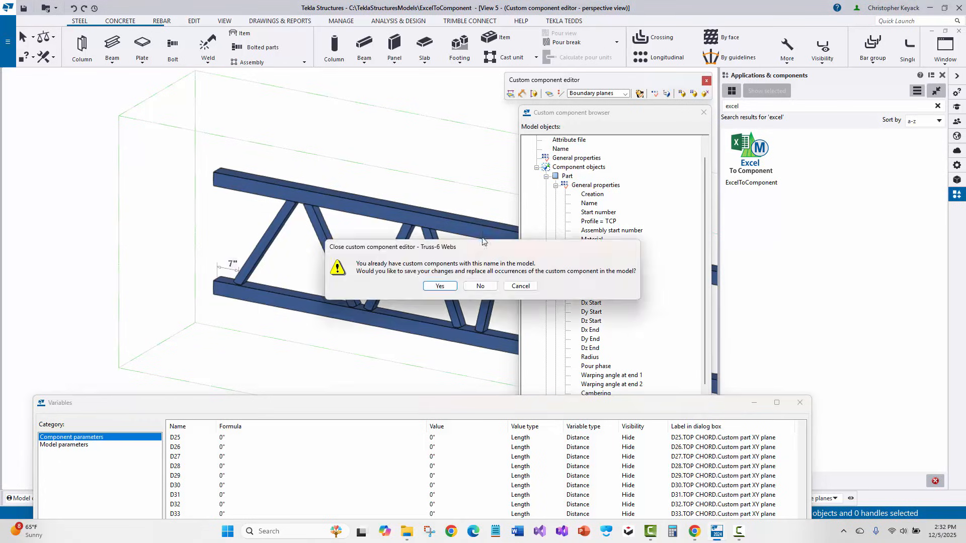
pyautogui.click(476, 287)
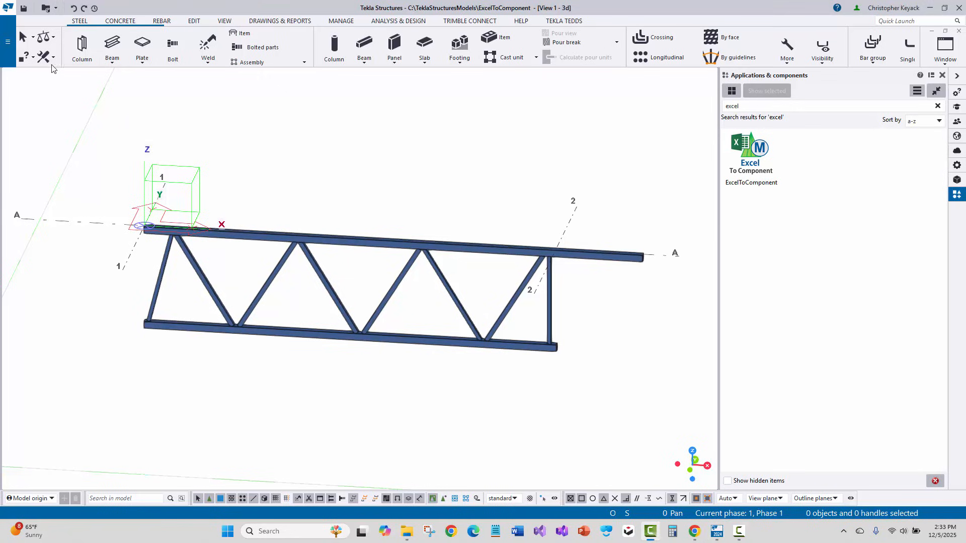
# Open Truss-6 Webs.ett from the attributes subfolder of the ExcelToComponent model folder in the text editor
pyautogui.click(9, 52)
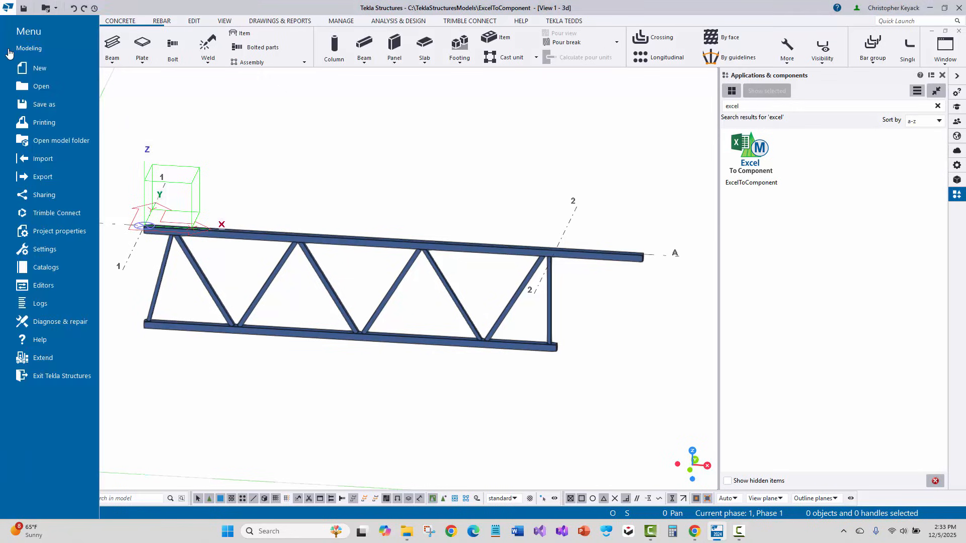
pyautogui.click(54, 140)
pyautogui.doubleClick(200, 174)
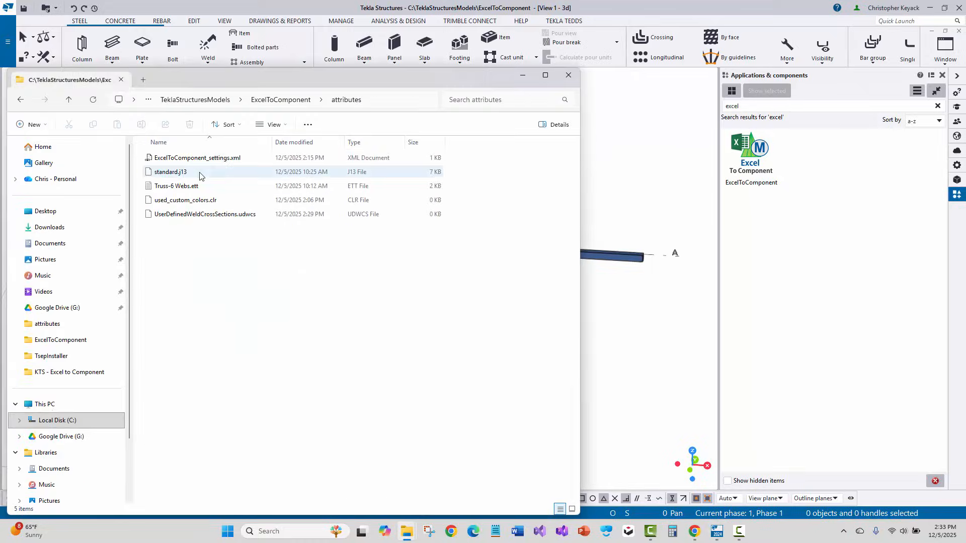
pyautogui.click(180, 187)
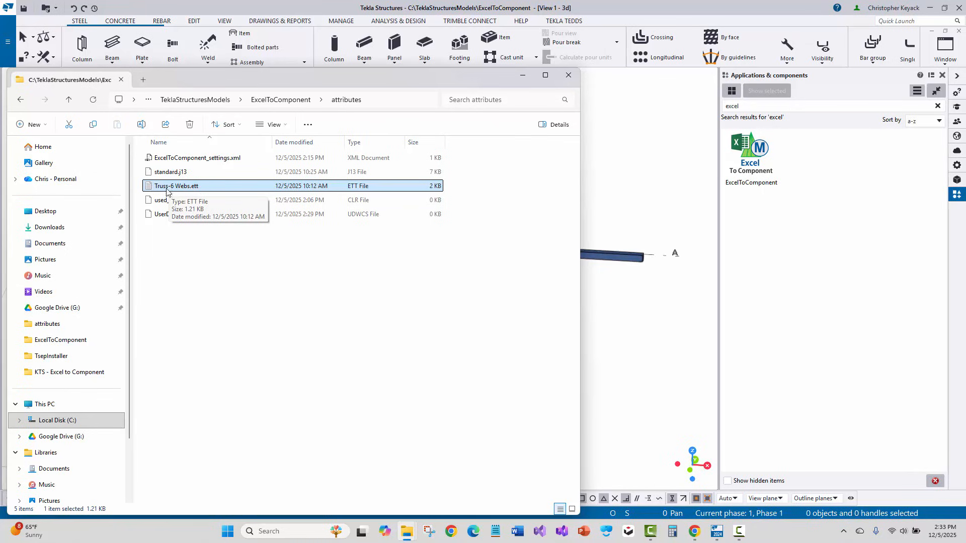
pyautogui.doubleClick(209, 186)
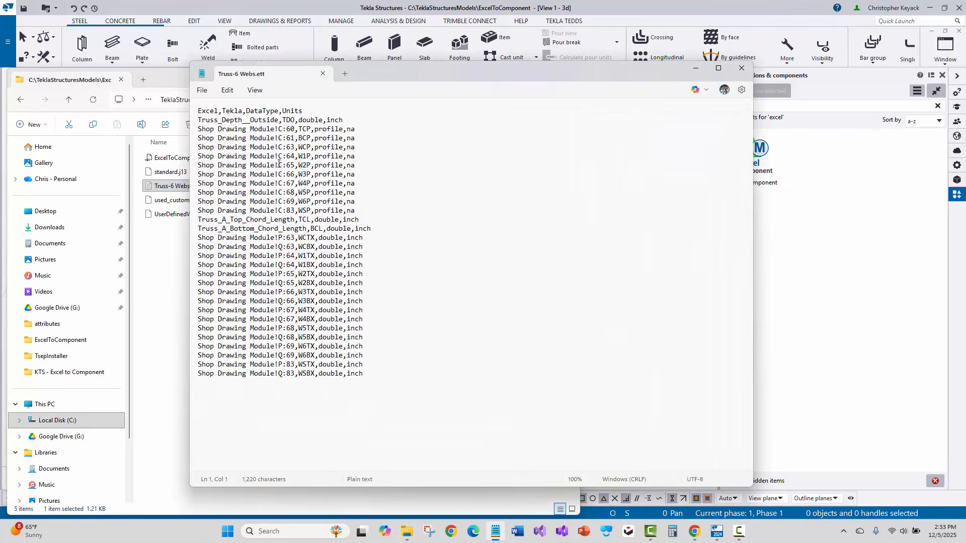
# Examine the header line of the mapping file and the Shop Drawing Module!C:60 cell reference mapped to TCP
pyautogui.moveTo(303, 111); pyautogui.dragTo(185, 111)
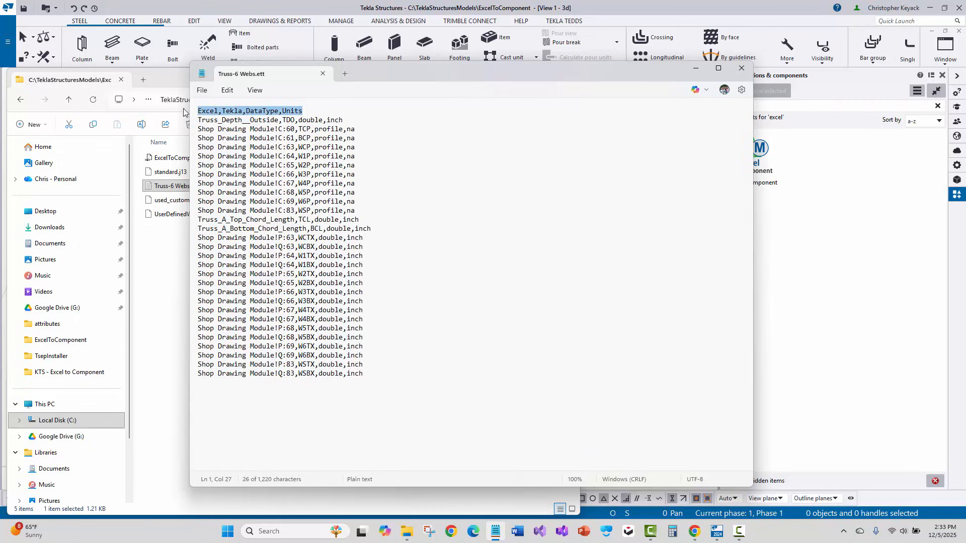
pyautogui.click(203, 112)
pyautogui.doubleClick(215, 110)
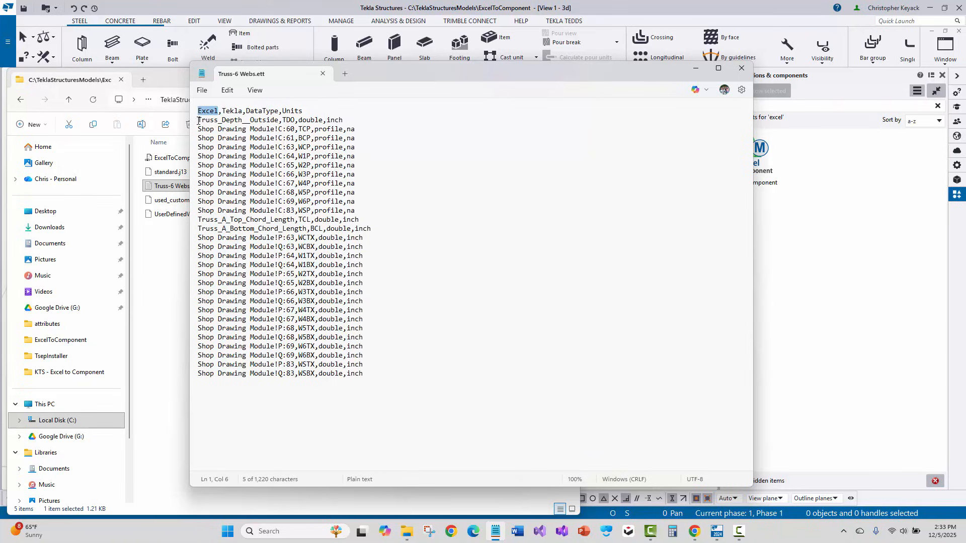
pyautogui.moveTo(199, 130); pyautogui.dragTo(296, 132)
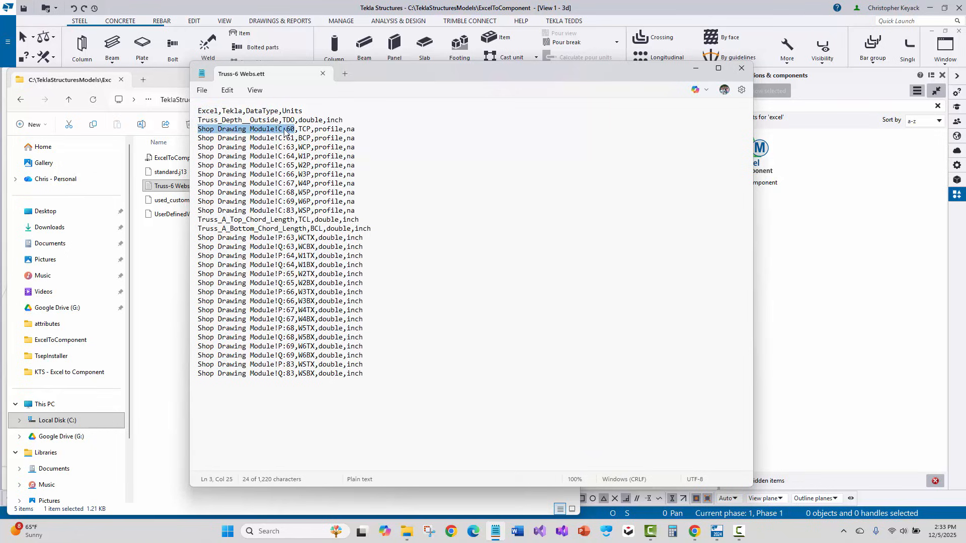
pyautogui.moveTo(278, 130)
pyautogui.mouseDown()
pyautogui.moveTo(294, 130)
pyautogui.moveTo(196, 130)
pyautogui.mouseUp()
pyautogui.click(275, 129)
pyautogui.click(279, 130)
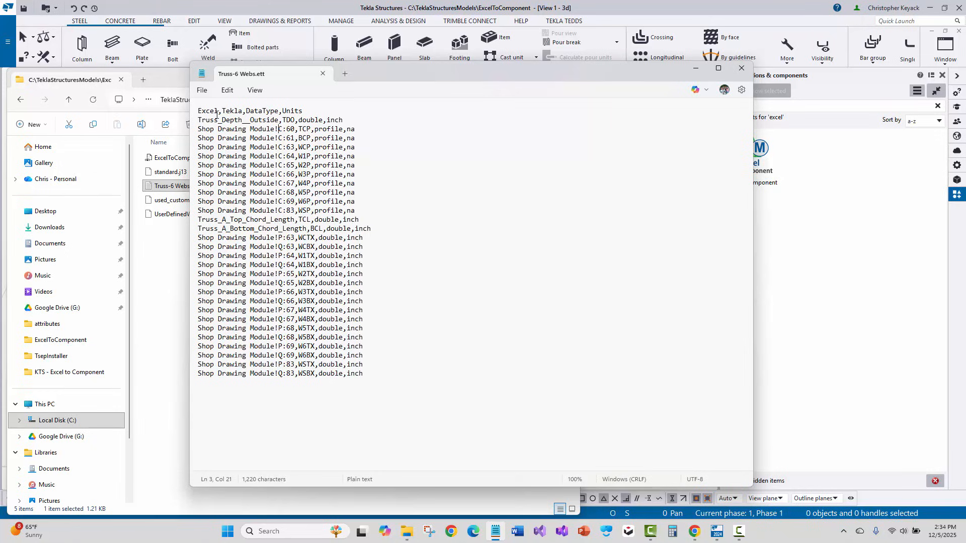
# Examine the Truss_Depth__Outside Excel name, the Tekla column heading, and the TDO and TCP variable names in the mapping file
pyautogui.moveTo(198, 120); pyautogui.dragTo(281, 123)
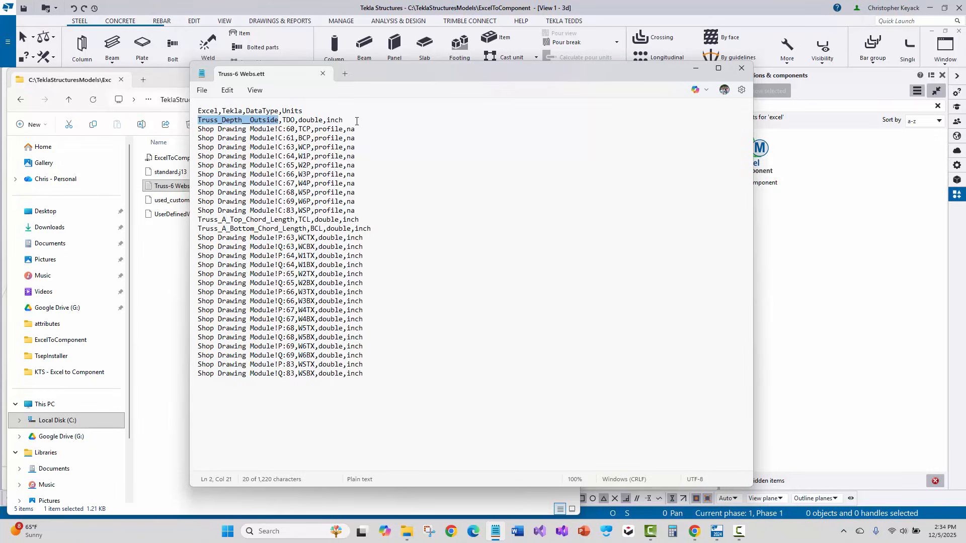
pyautogui.doubleClick(238, 110)
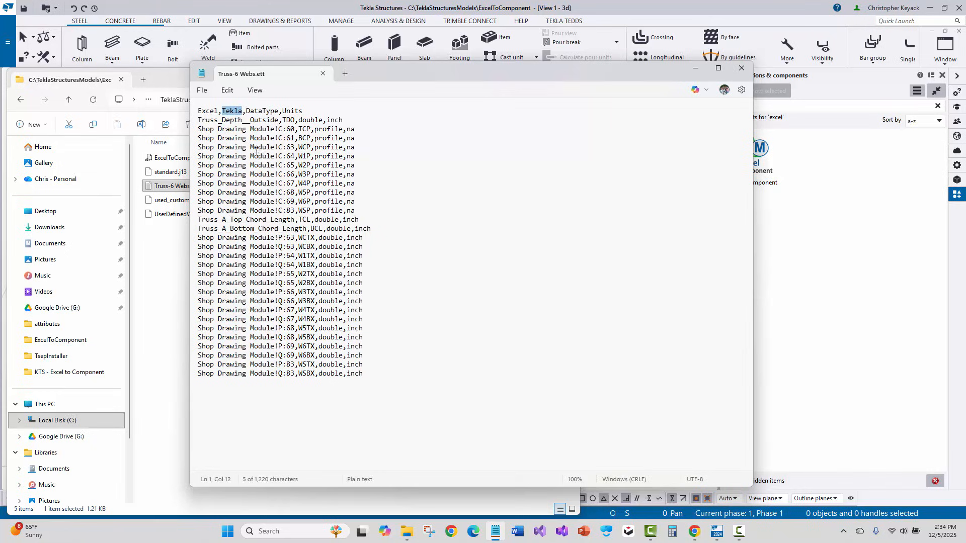
pyautogui.doubleClick(292, 120)
pyautogui.moveTo(298, 129); pyautogui.dragTo(312, 130)
# Examine the DataType and Units entries in the mapping file, comparing the double, profile, na and inch values
pyautogui.doubleClick(252, 111)
pyautogui.click(307, 120)
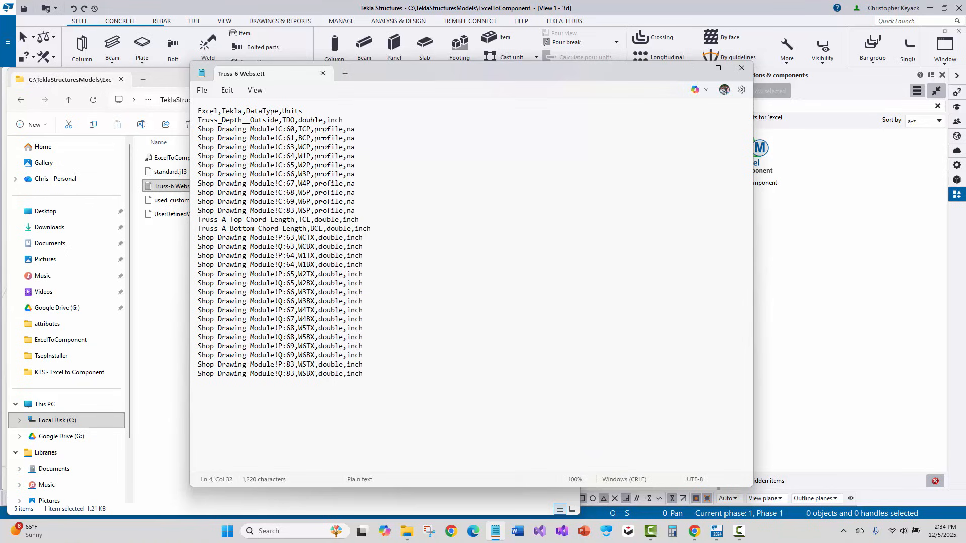
pyautogui.doubleClick(325, 137)
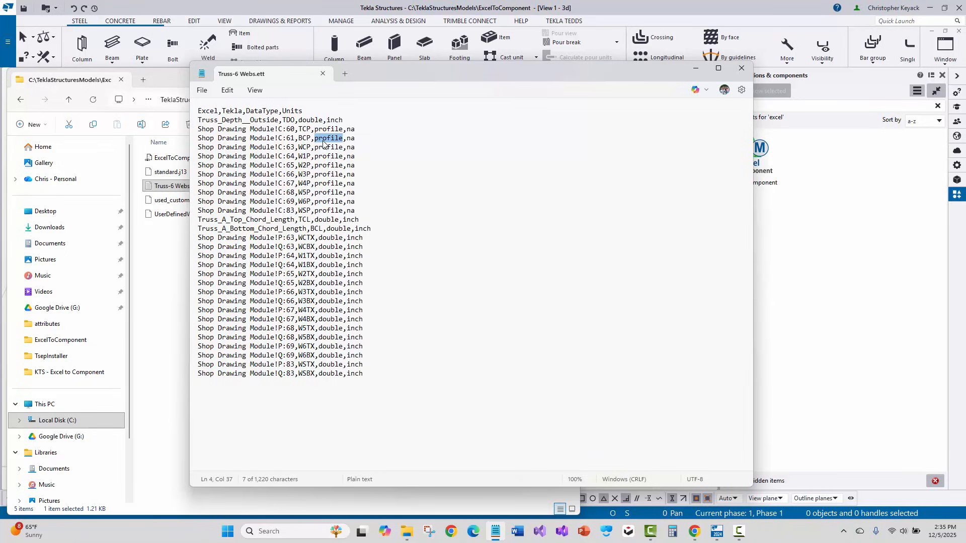
pyautogui.click(351, 138)
pyautogui.doubleClick(355, 237)
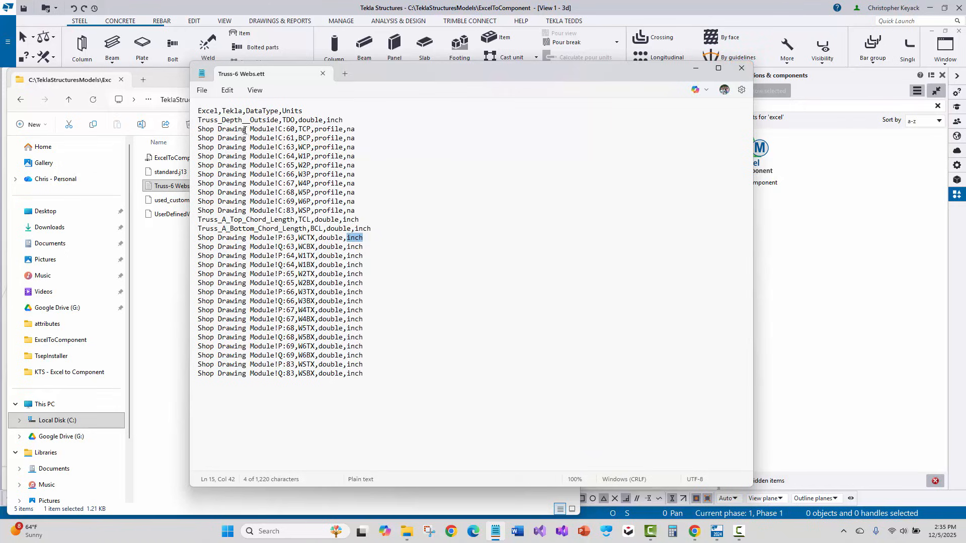
# Review the Shop Drawing Module!C:60 to TCP mapping, and close the mapping file and the attributes folder window
pyautogui.moveTo(198, 129); pyautogui.dragTo(309, 132)
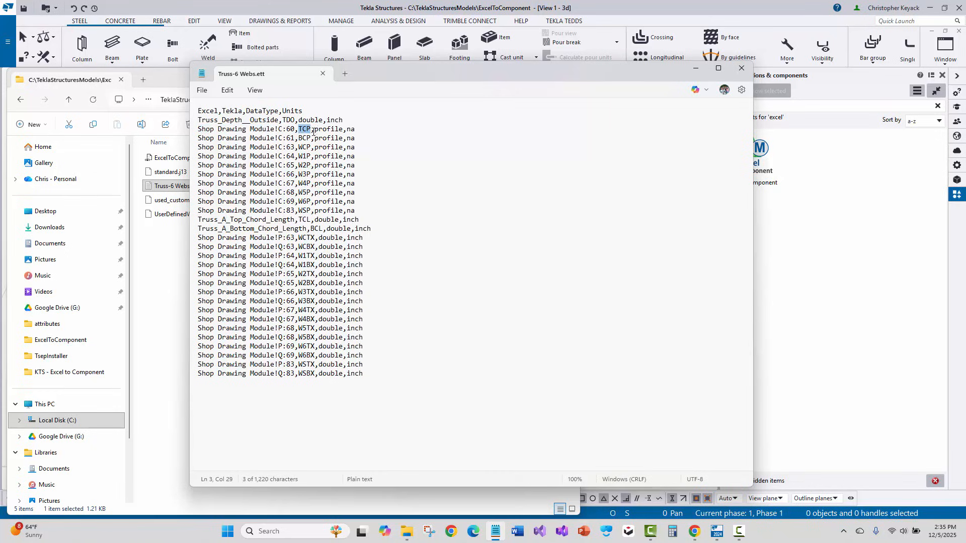
pyautogui.click(747, 70)
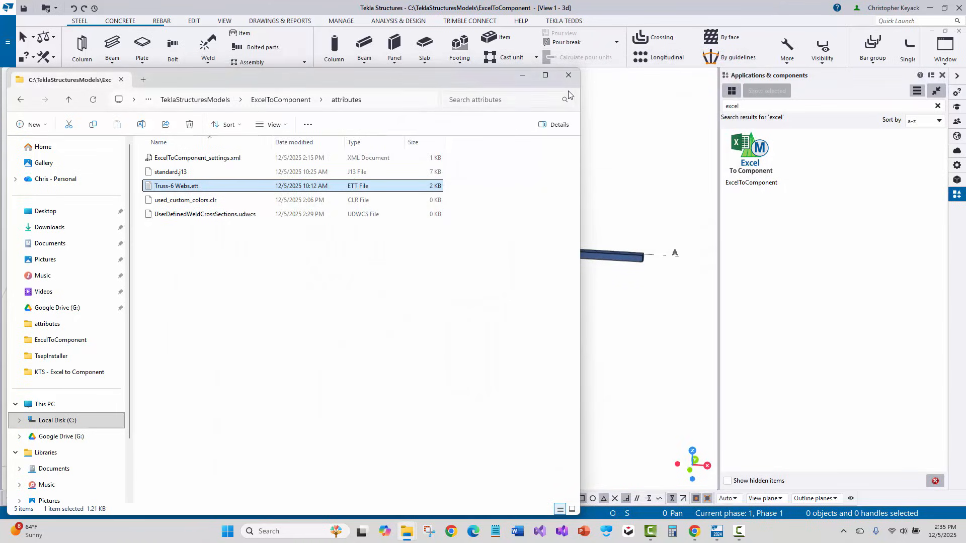
pyautogui.click(568, 75)
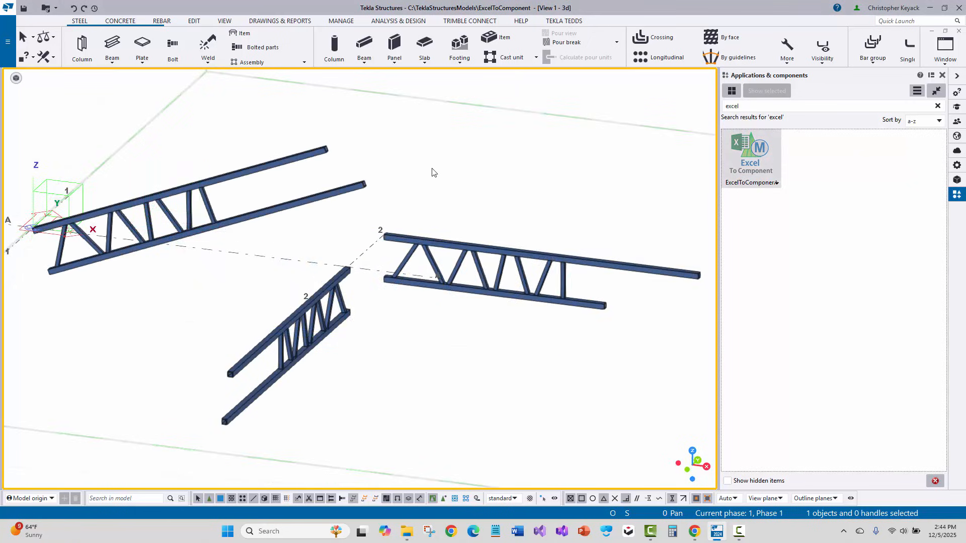
# Inspect the Truss-6 Webs parameters of the truss starting at grid 1-A, and close its properties without changes
pyautogui.doubleClick(312, 199)
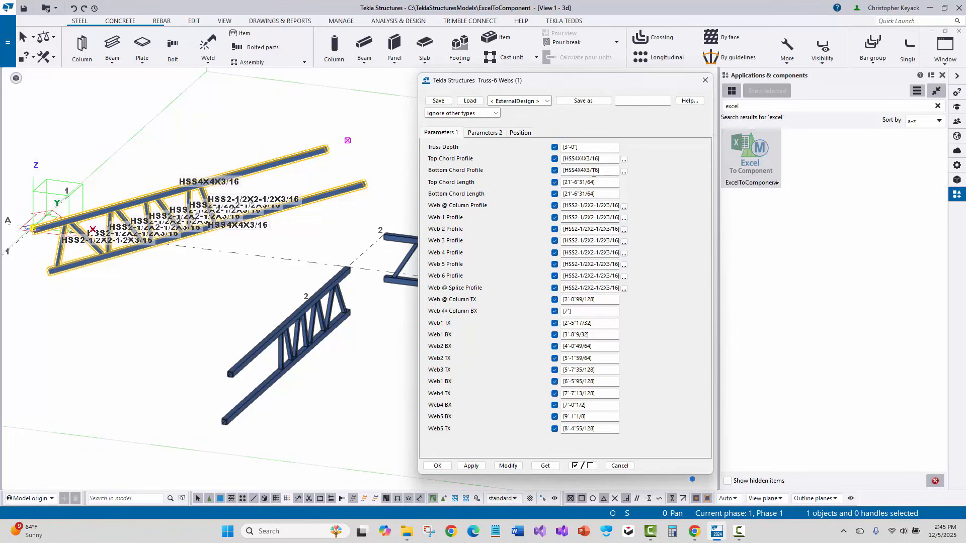
pyautogui.click(604, 158)
pyautogui.click(705, 80)
pyautogui.click(608, 116)
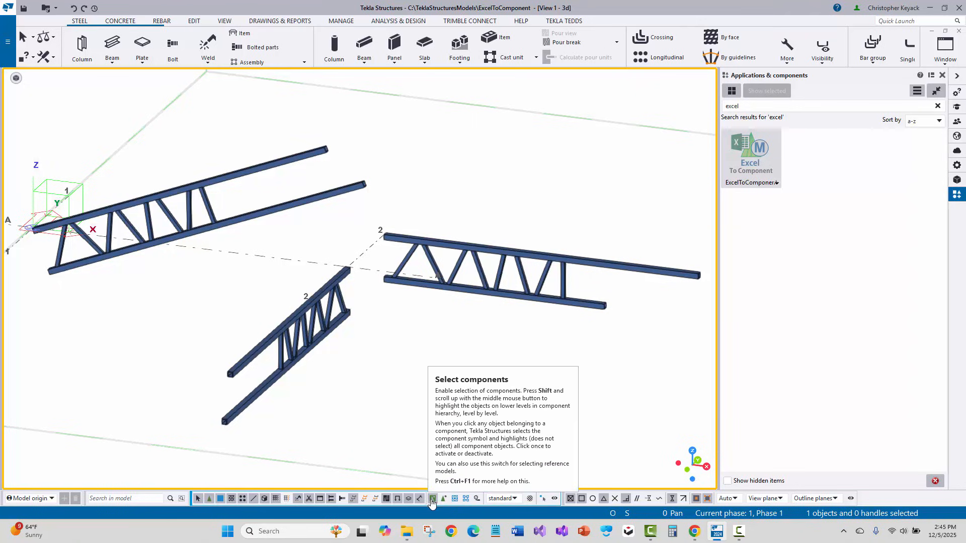
# Modify all three truss components together with the design values from Truss.xlsm using Excel to Component, and close the tool
pyautogui.click(316, 330)
pyautogui.keyDown('shift'); pyautogui.click(293, 207); pyautogui.keyUp('shift')
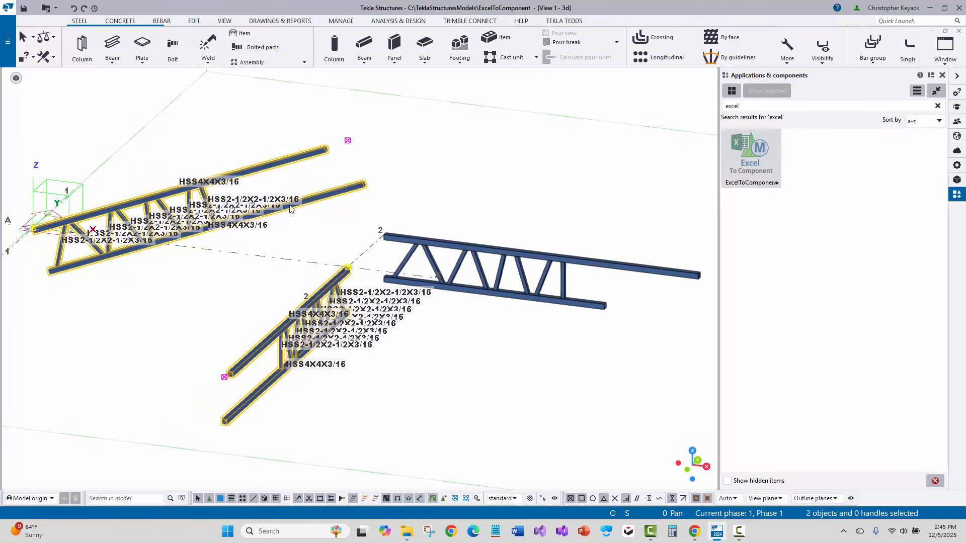
pyautogui.keyDown('shift'); pyautogui.click(415, 246); pyautogui.keyUp('shift')
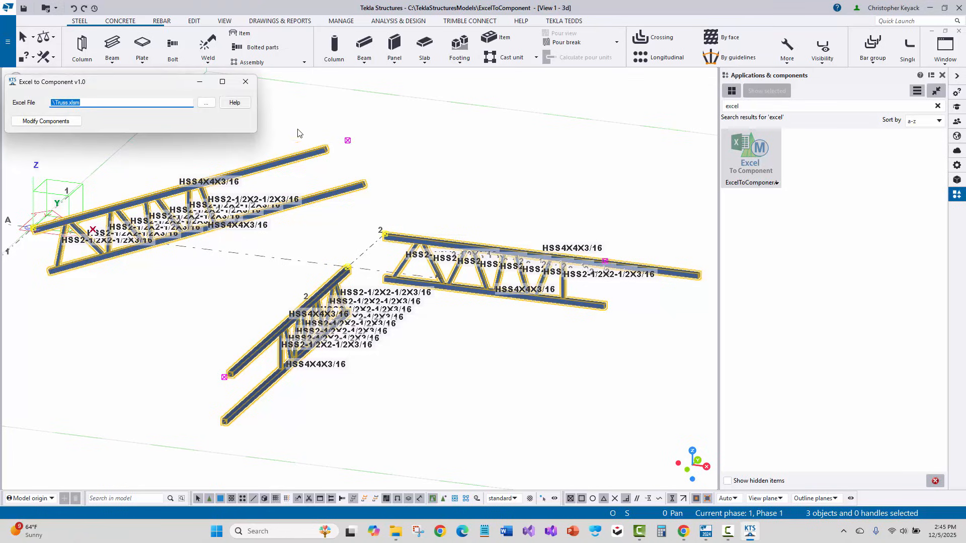
pyautogui.click(206, 103)
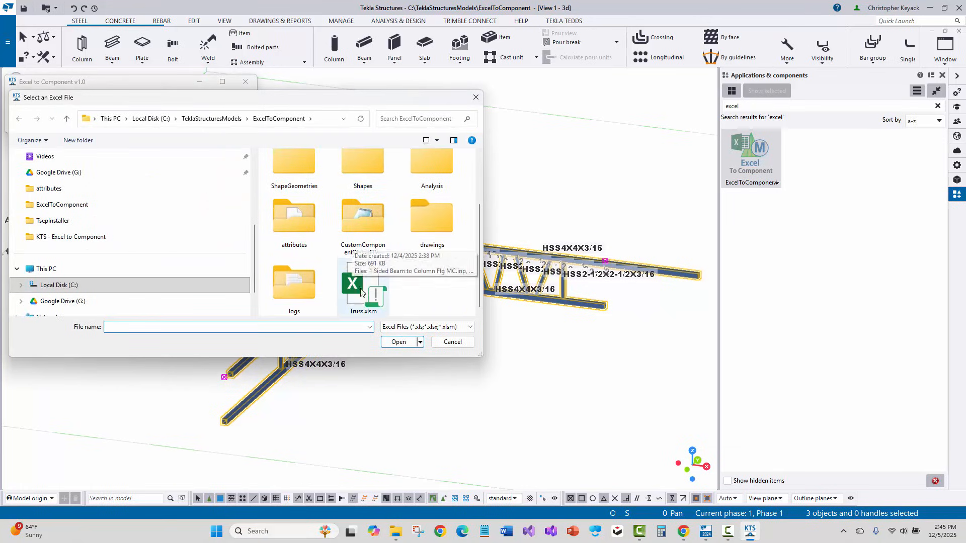
pyautogui.doubleClick(361, 291)
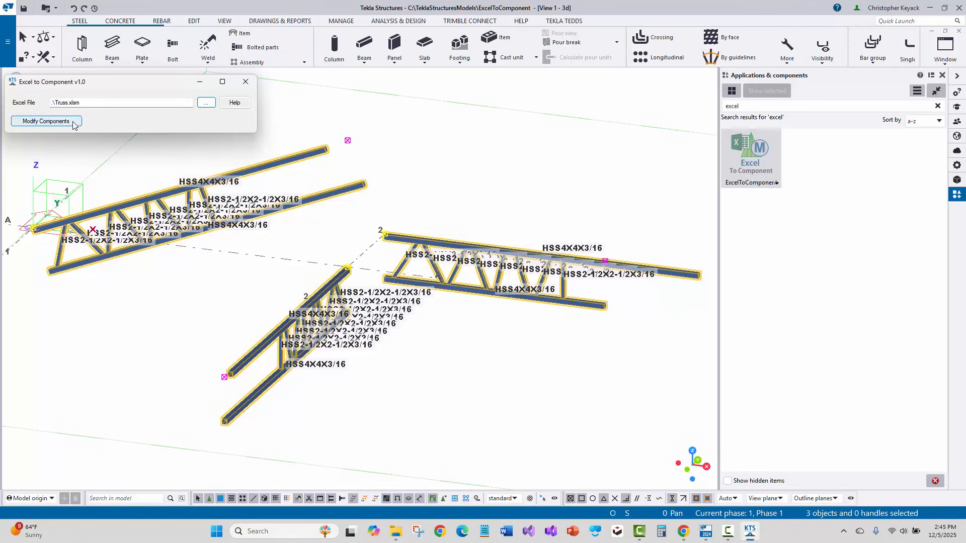
pyautogui.click(45, 121)
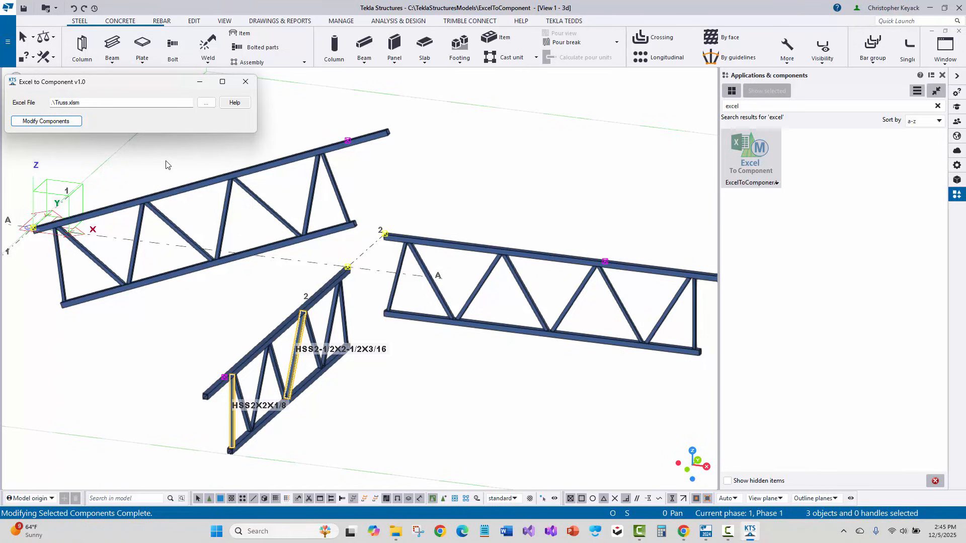
pyautogui.click(245, 81)
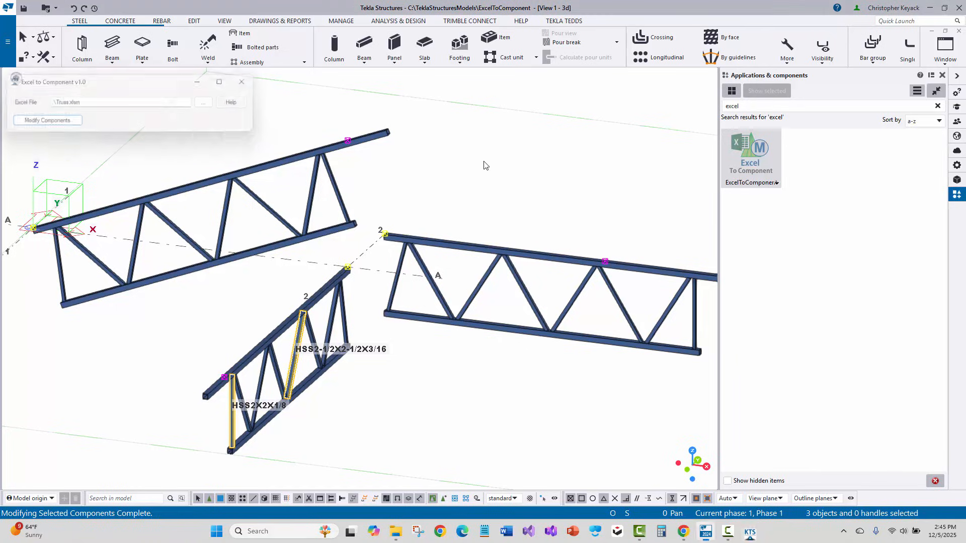
pyautogui.click(461, 232)
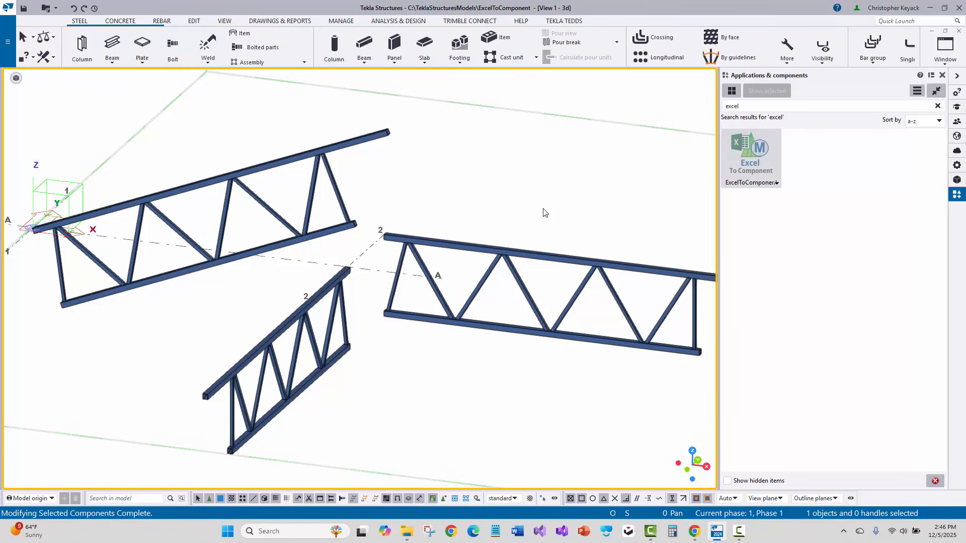
# Inspect both parameter pages of the updated truss running along grid A beyond grid 2, close its properties, and reselect that truss
pyautogui.doubleClick(526, 251)
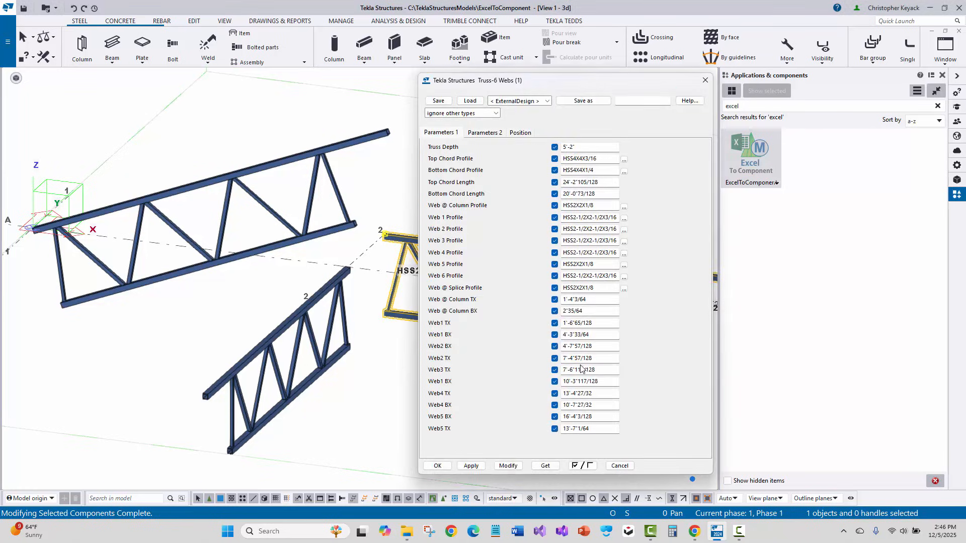
pyautogui.click(487, 133)
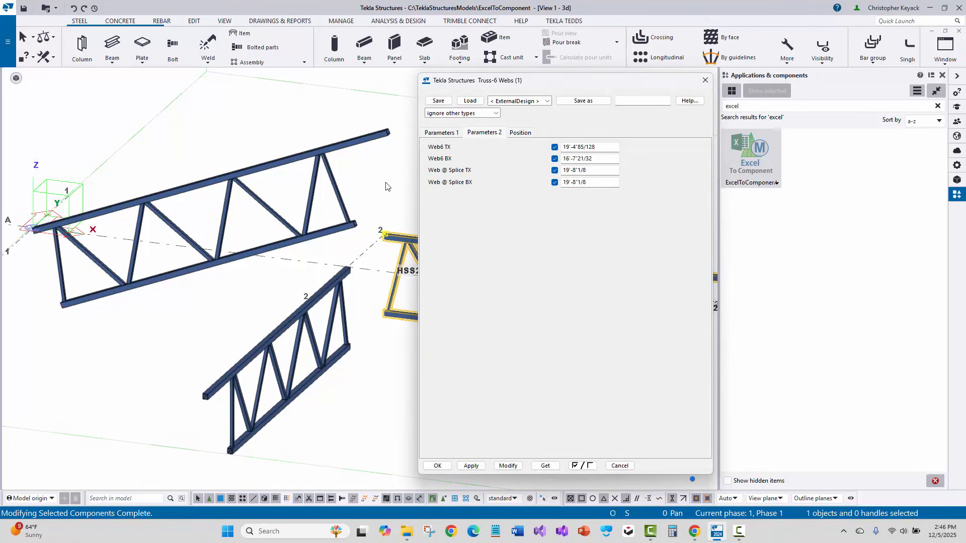
pyautogui.click(437, 466)
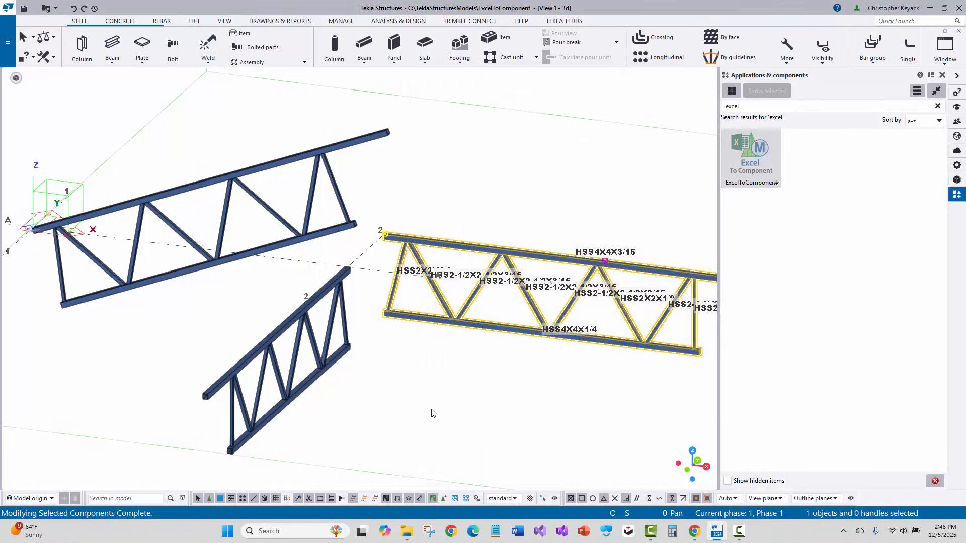
pyautogui.click(434, 399)
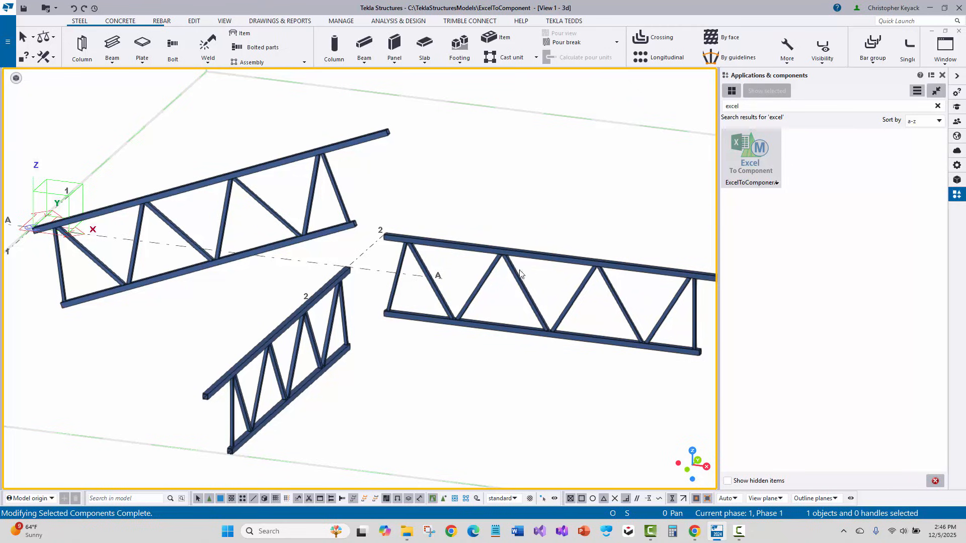
pyautogui.click(505, 251)
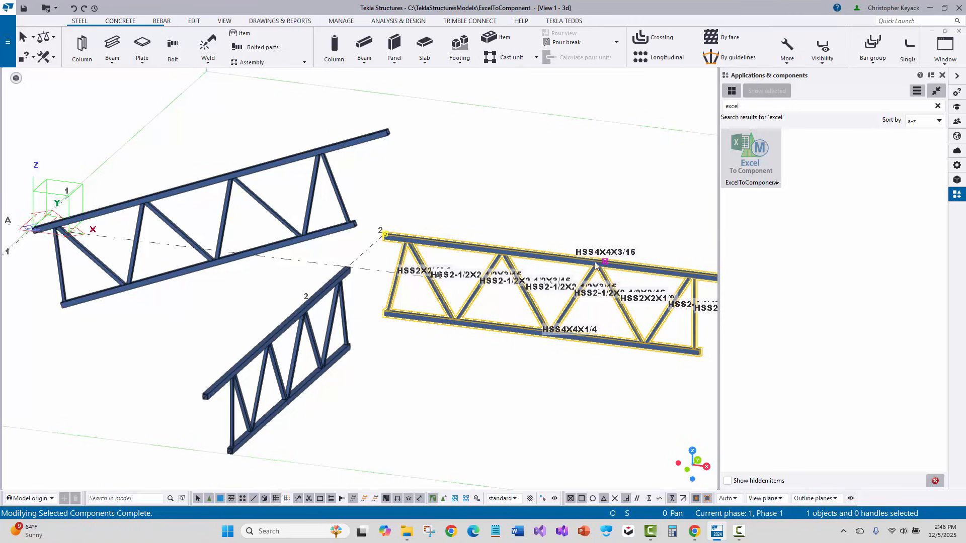